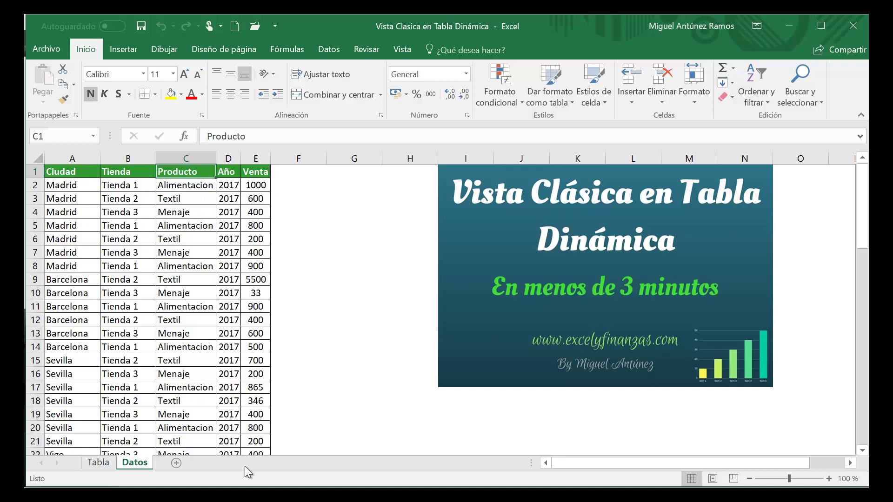
Step: Go to the Tabla sheet and click into the pivot table to show its field list
click(106, 461)
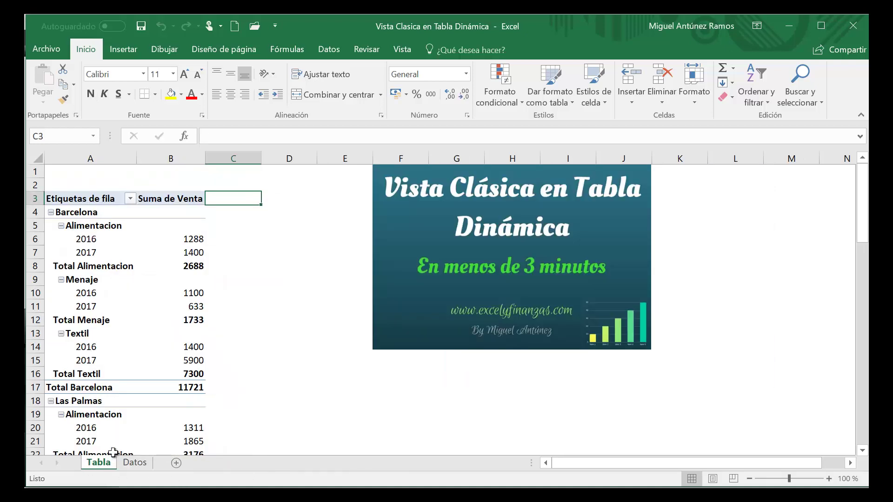
click(191, 243)
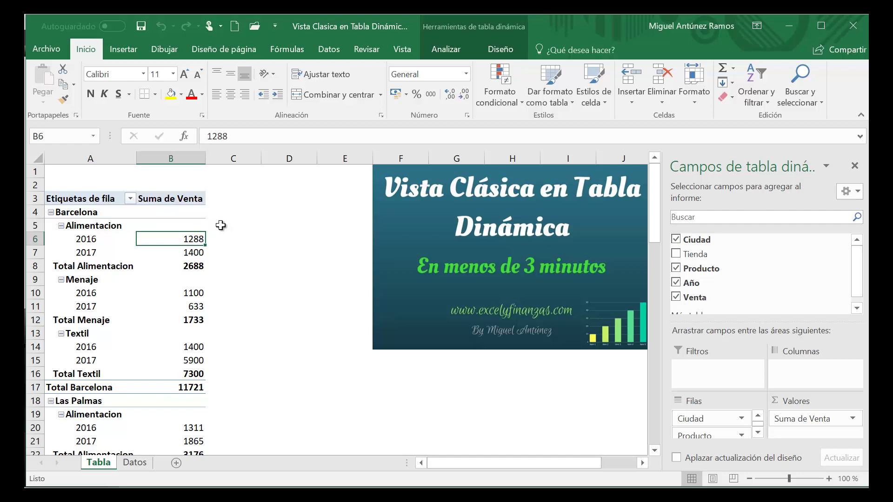
click(111, 160)
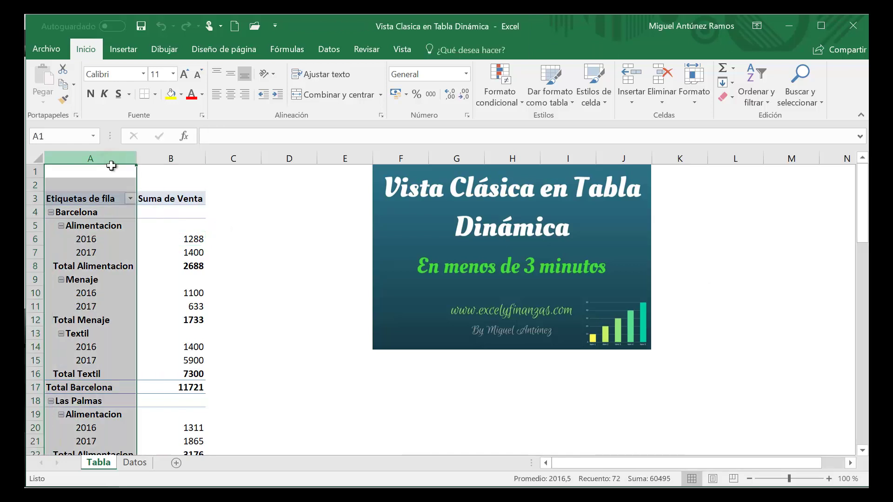
click(114, 240)
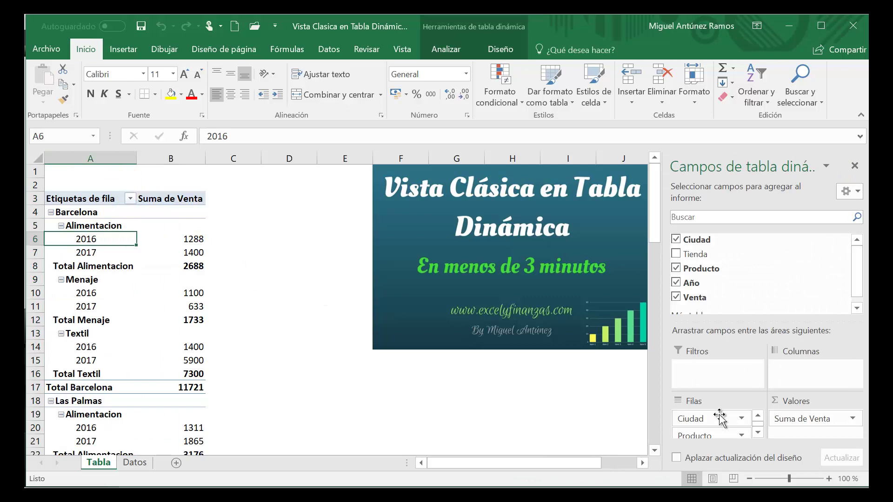
click(758, 433)
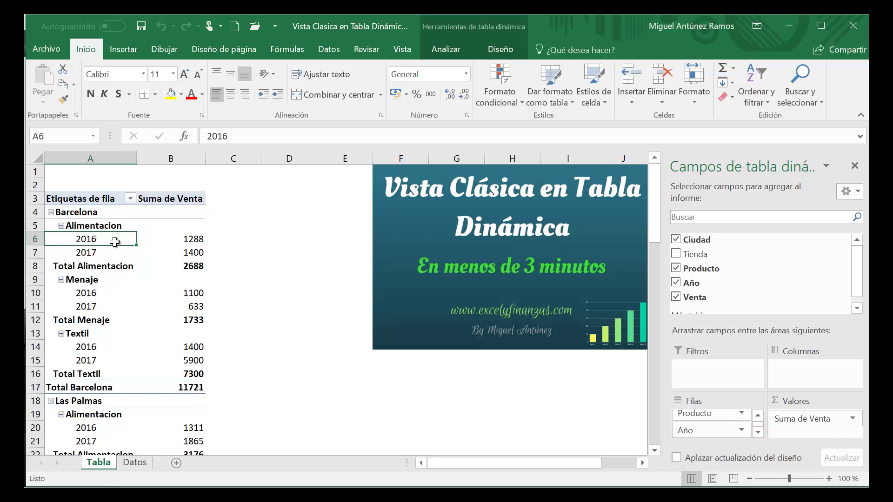
Step: Inspect the pivot's sales values (1288, 1400) and the Alimentacion and Barcelona row labels
click(193, 238)
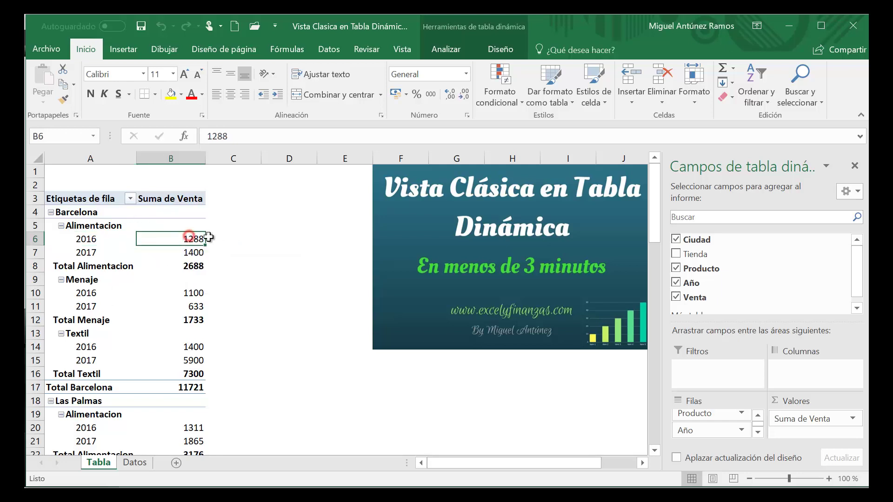
click(188, 251)
click(190, 241)
click(225, 239)
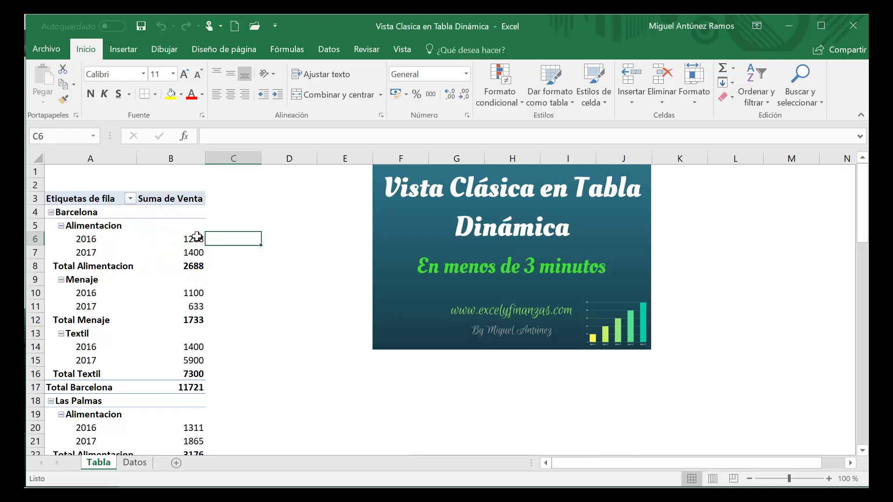
click(198, 237)
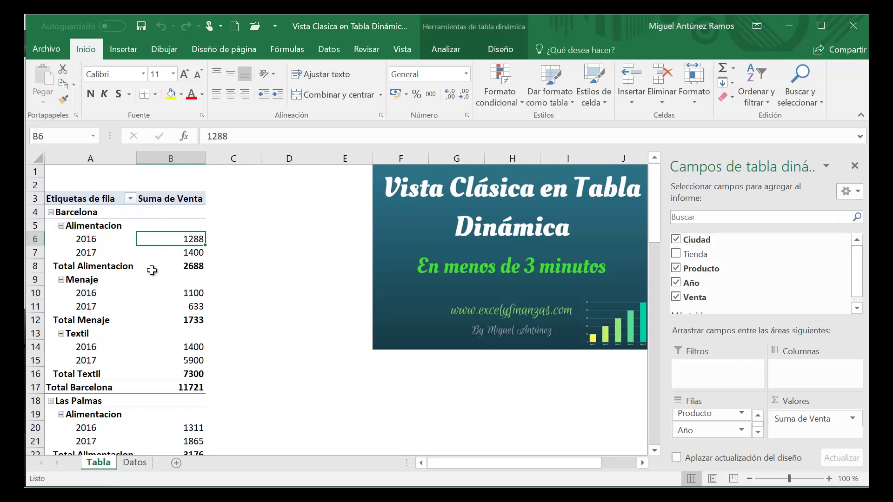
click(108, 226)
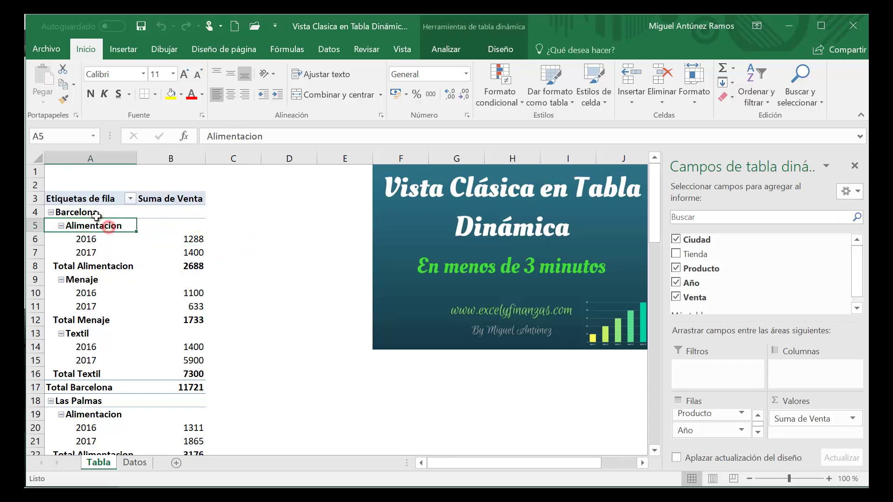
click(88, 212)
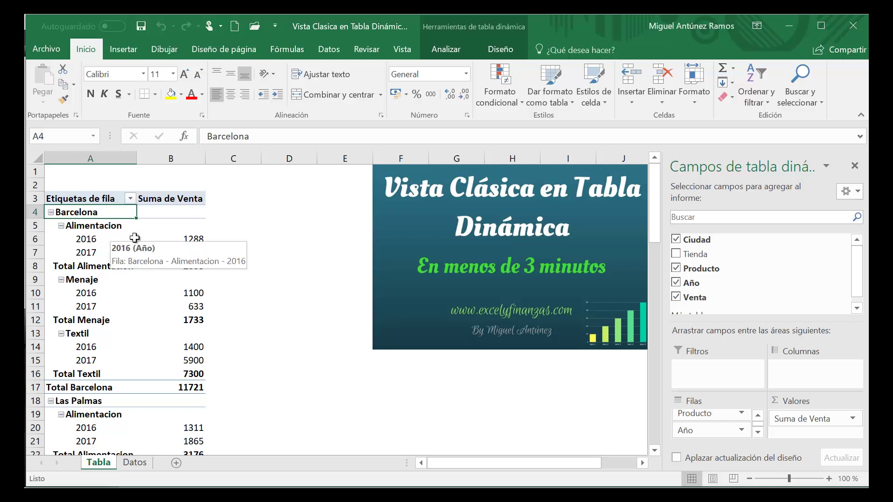
mouse_move(170, 238)
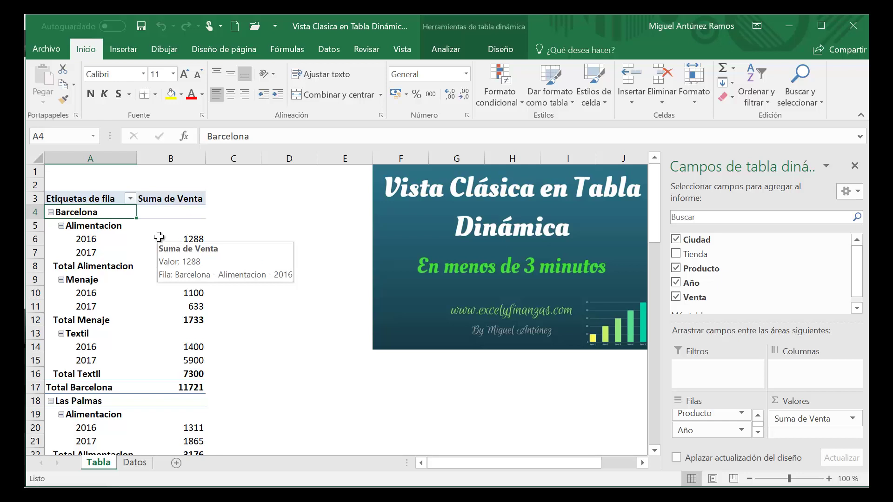
Step: Enable Diseño de tabla dinámica clásica on the Mostrar tab of the pivot table options
click(119, 200)
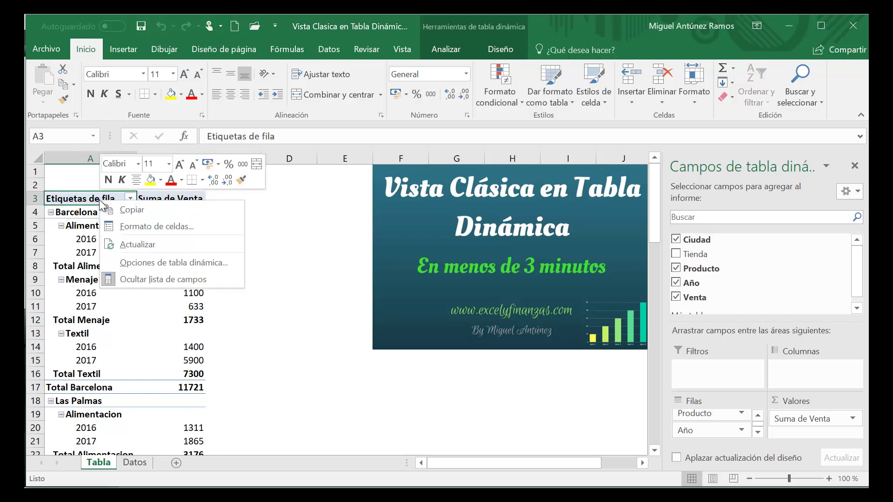
click(139, 263)
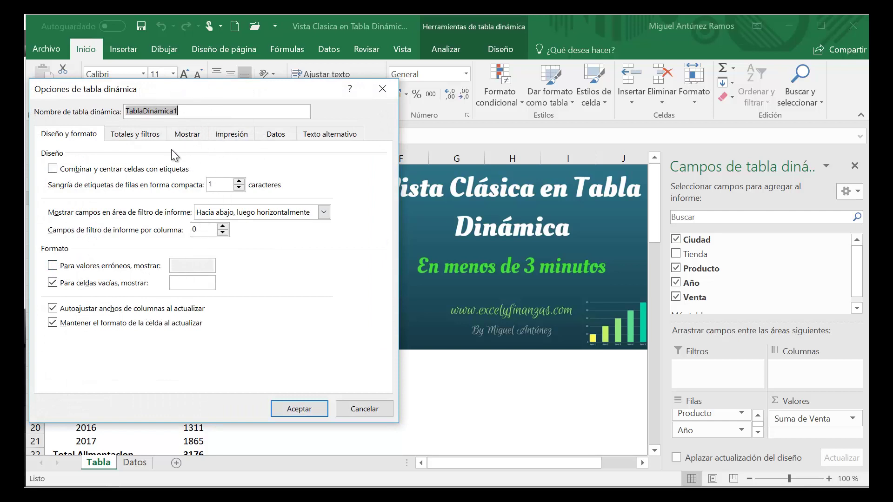
click(195, 133)
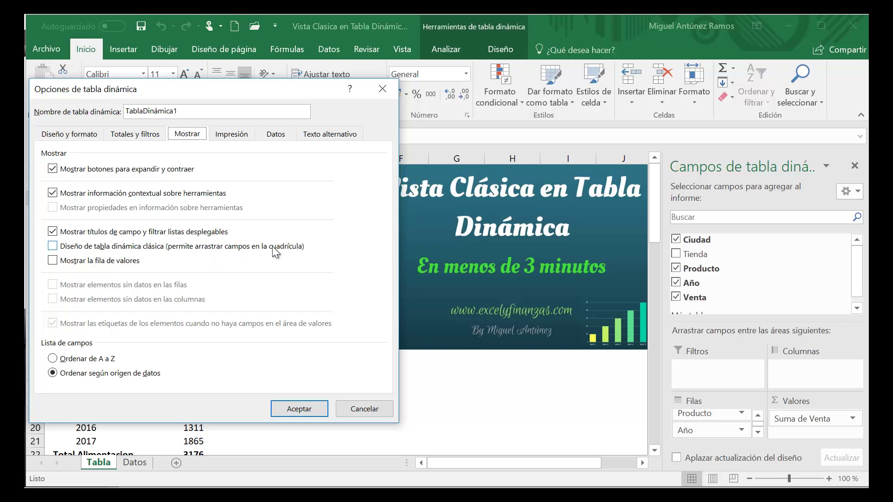
click(54, 247)
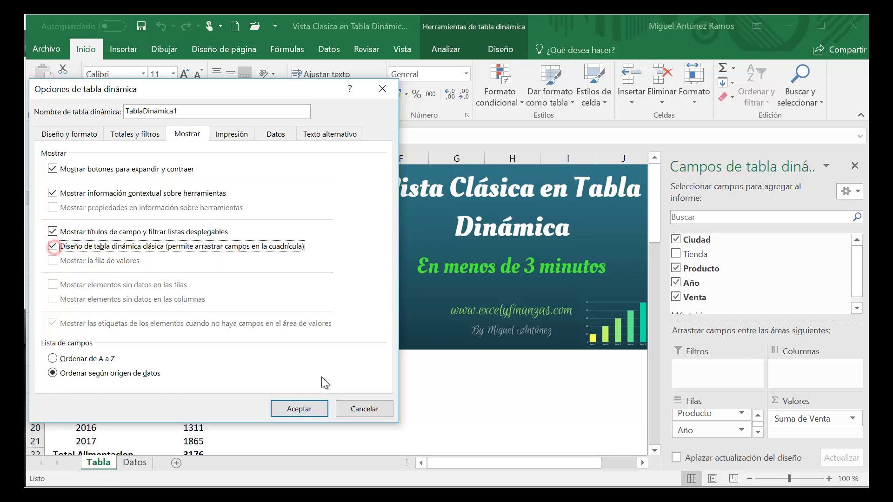
click(297, 409)
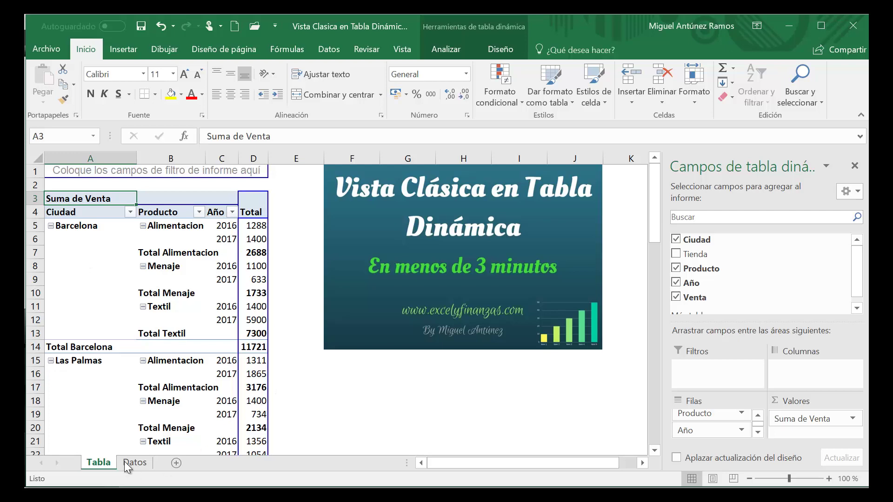
Step: From the Datos sheet, insert a new pivot table on a new worksheet
click(136, 463)
click(172, 225)
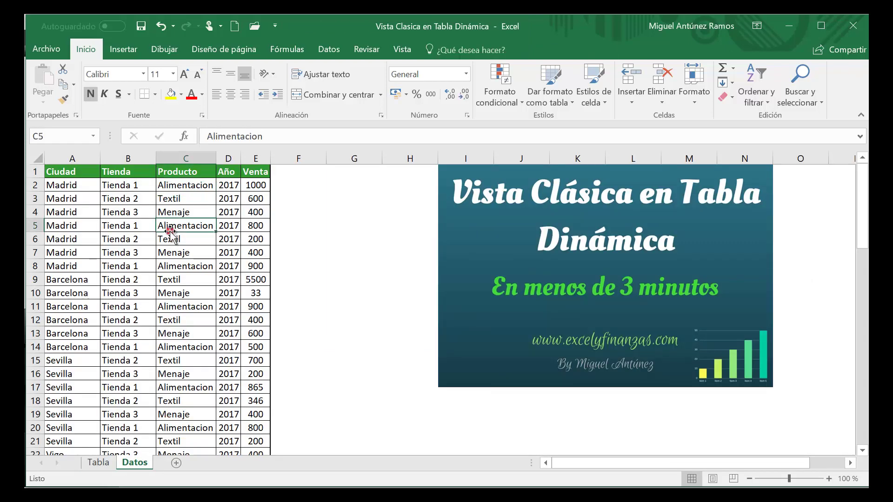
click(123, 50)
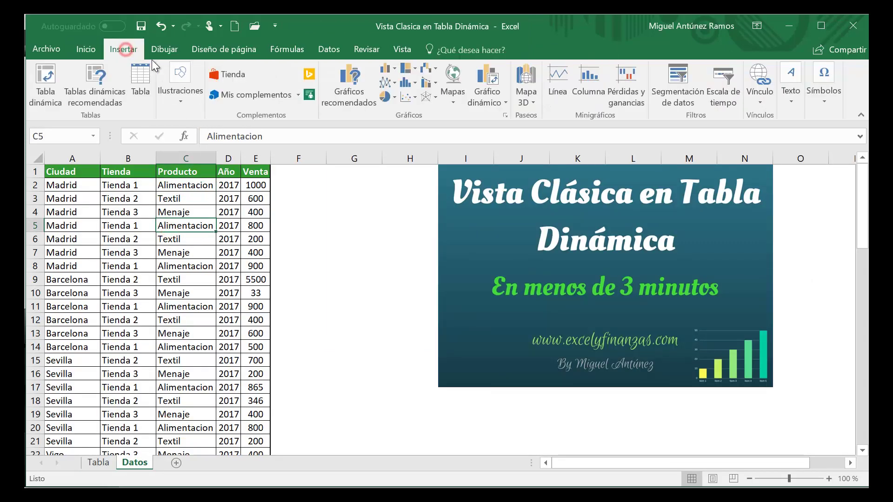
click(47, 80)
click(668, 359)
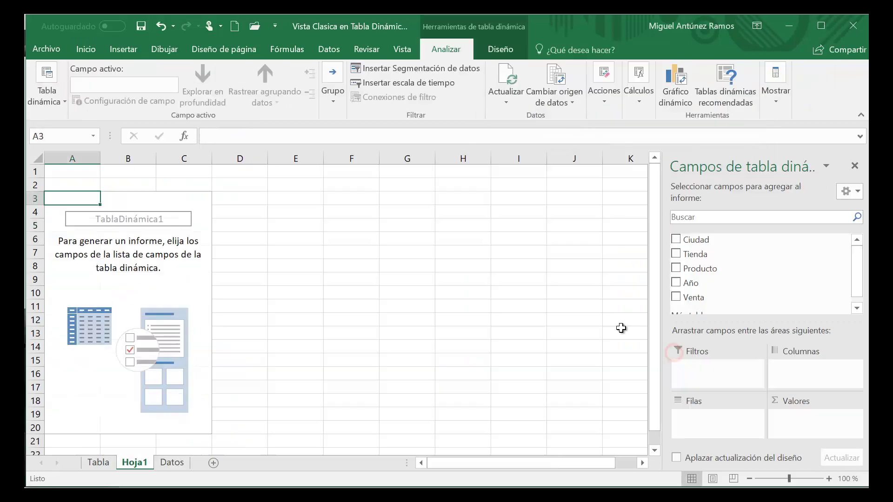
Step: Add Ciudad, Producto and Año as rows and sum Venta in Valores
drag(698, 239, 716, 416)
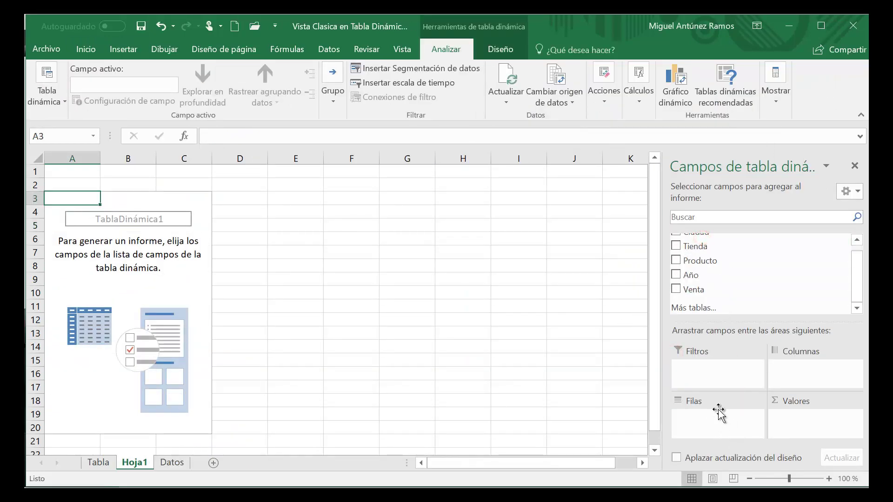
drag(695, 270, 711, 435)
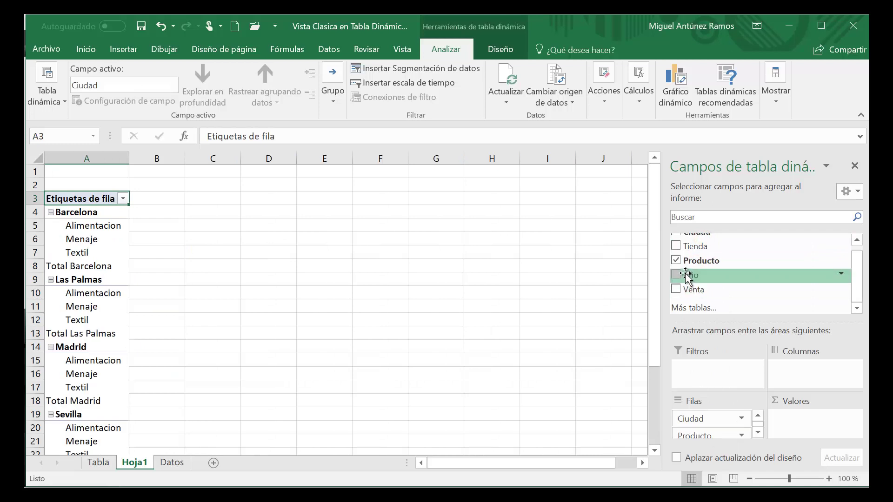
mouse_move(684, 275)
mouse_down()
mouse_move(709, 375)
mouse_move(711, 439)
mouse_up()
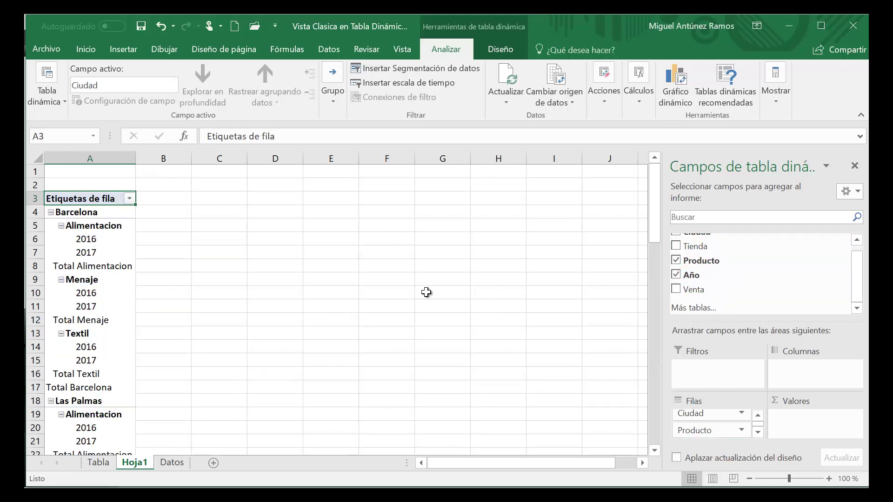
drag(693, 289, 816, 416)
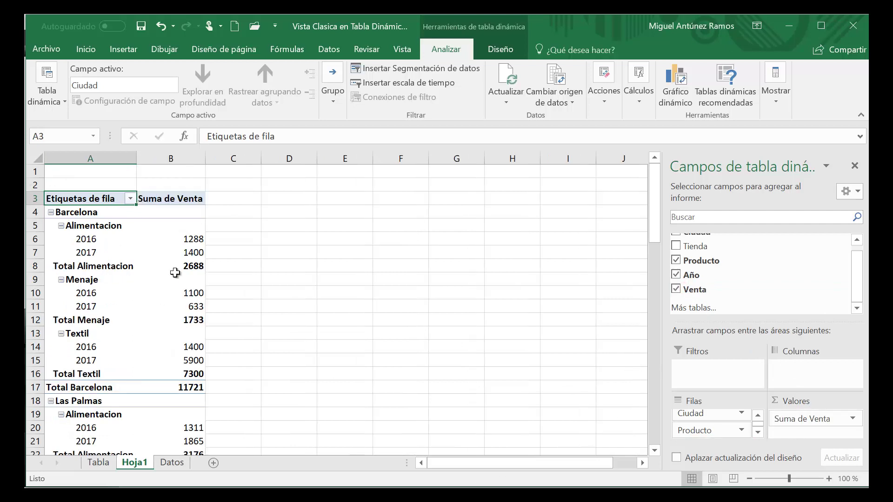
Step: Turn on Diseño de tabla dinámica clásica for the new pivot table, then select the Producto header
right_click(102, 205)
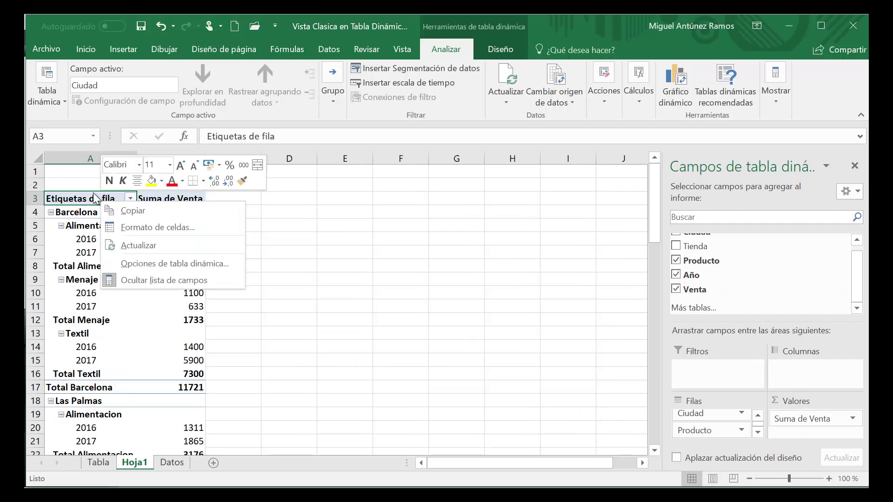
click(157, 264)
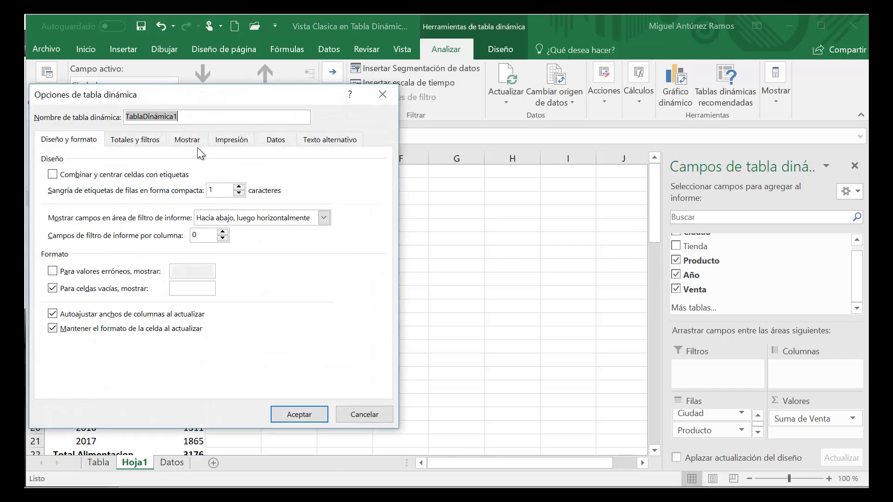
click(190, 140)
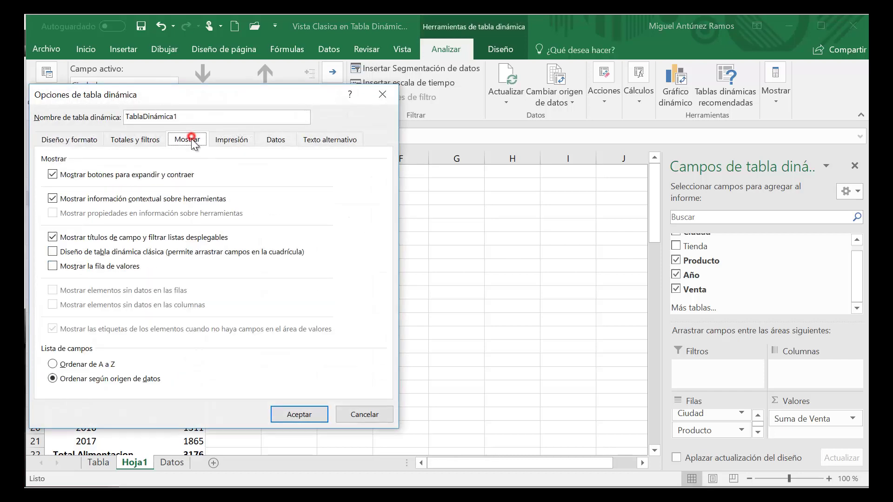
click(52, 252)
click(299, 414)
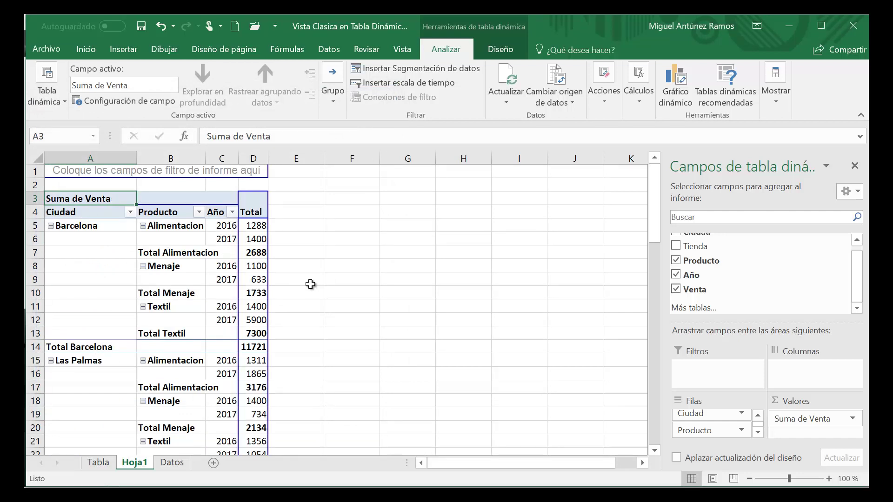
click(176, 213)
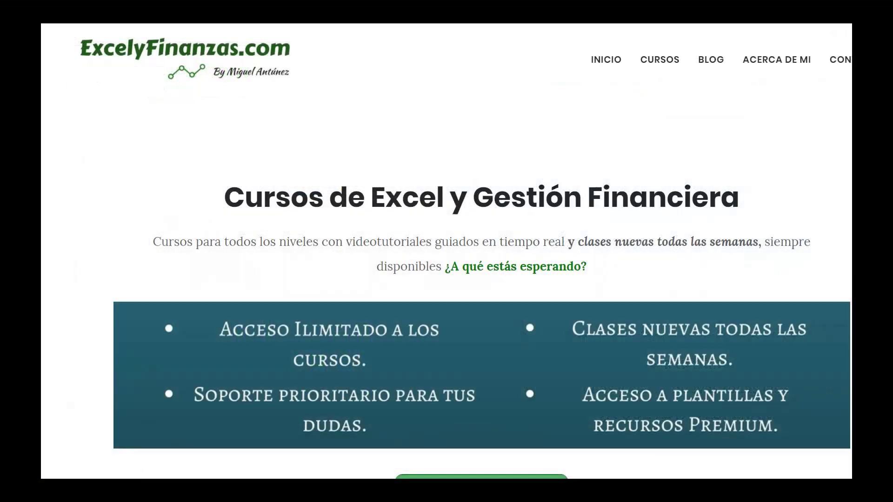
Step: Scroll down the ExcelyFinanzas.com course list, past Cruzar Tablas de Excel, and back up
scroll(482, 279, down, 3)
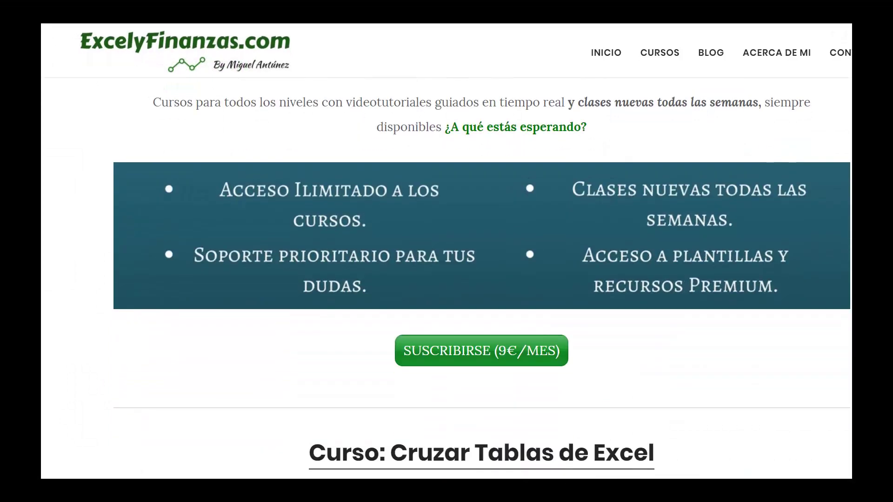
scroll(482, 279, down, 3)
scroll(482, 279, down, 3)
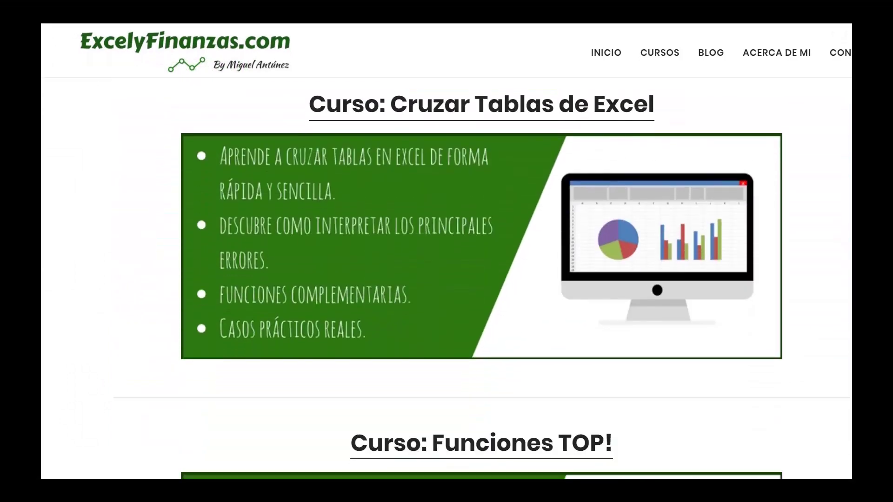
scroll(482, 279, down, 5)
scroll(482, 279, down, 3)
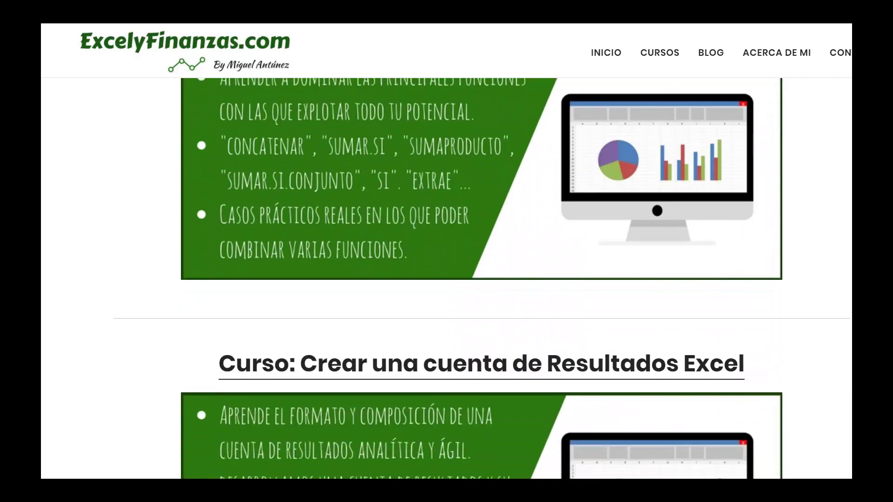
scroll(482, 279, down, 5)
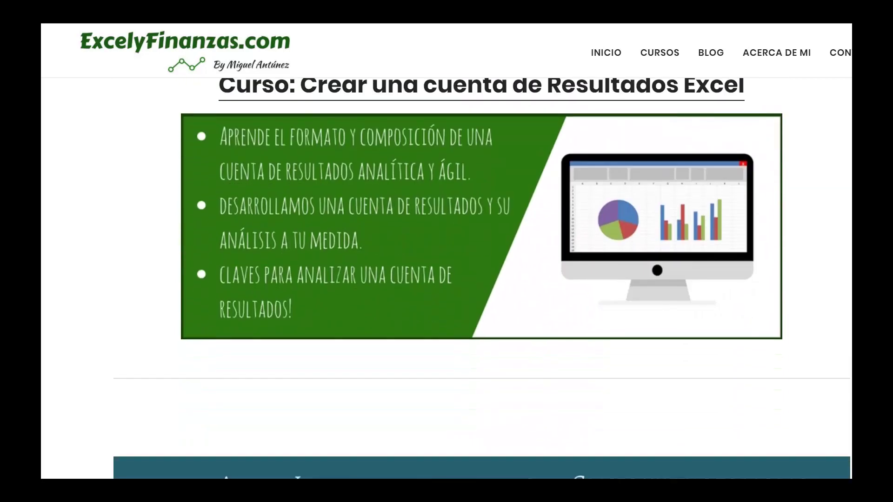
scroll(482, 279, up, 5)
scroll(482, 279, up, 5)
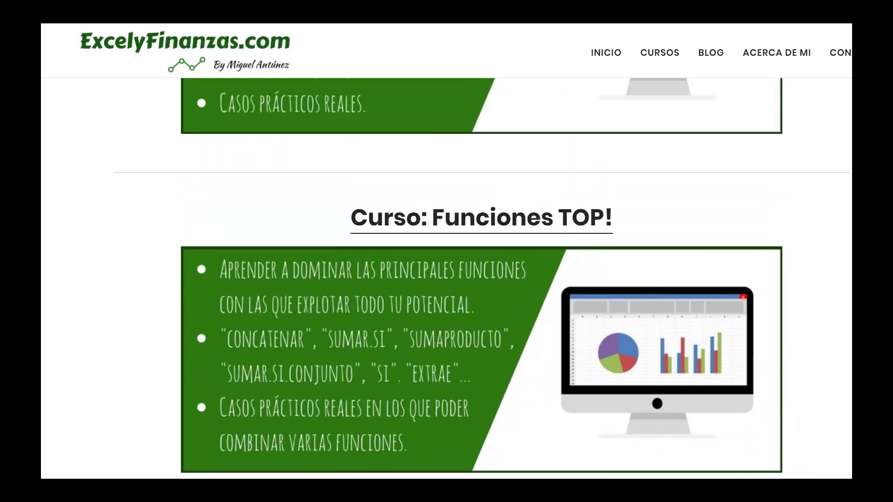
scroll(481, 279, up, 2)
scroll(481, 279, up, 3)
scroll(482, 279, up, 3)
scroll(481, 280, up, 2)
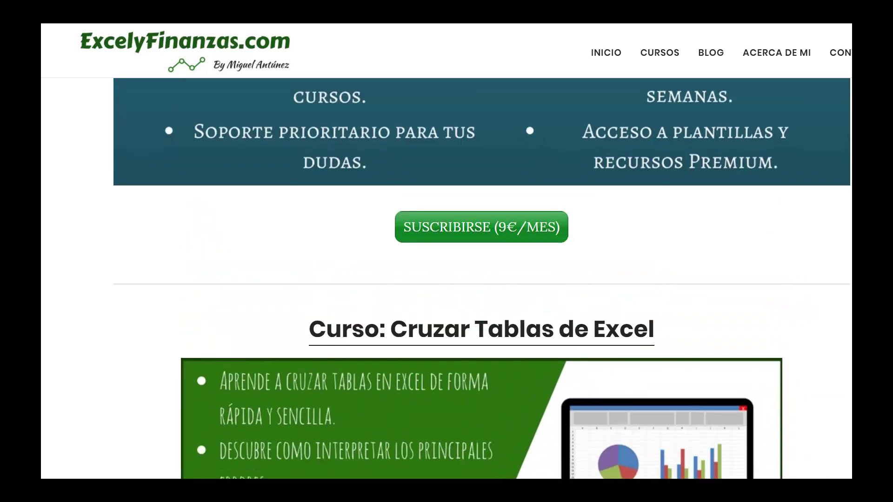